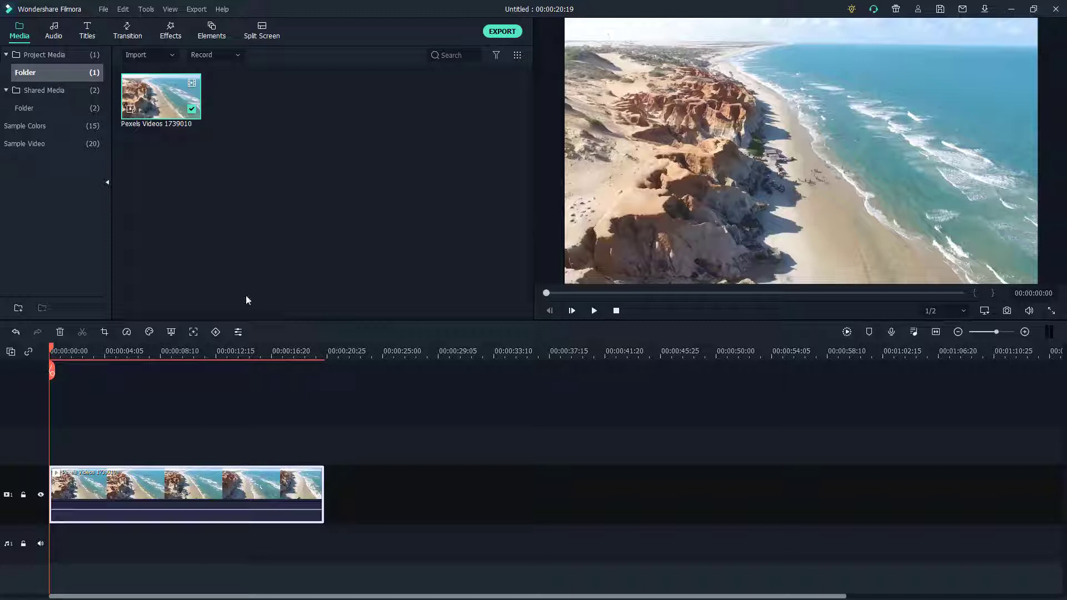
Open the beach clip's Animation settings to show the Preset Animation thumbnails
{"action": "left_click_drag", "start_coordinate": [123, 351], "coordinate": [34, 373]}
{"action": "double_click", "coordinate": [170, 486]}
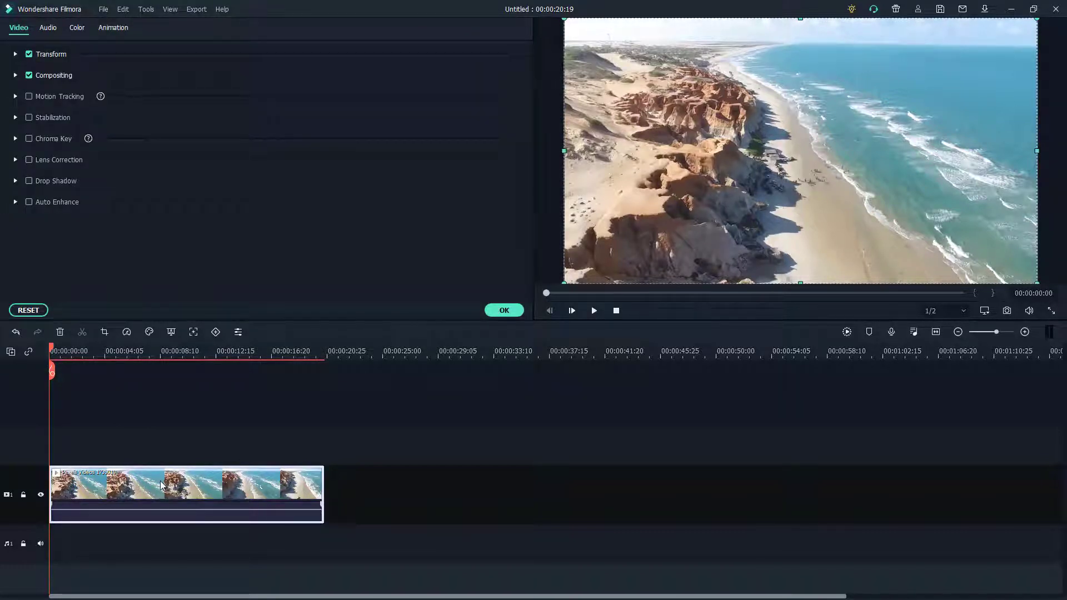
{"action": "left_click", "coordinate": [113, 29]}
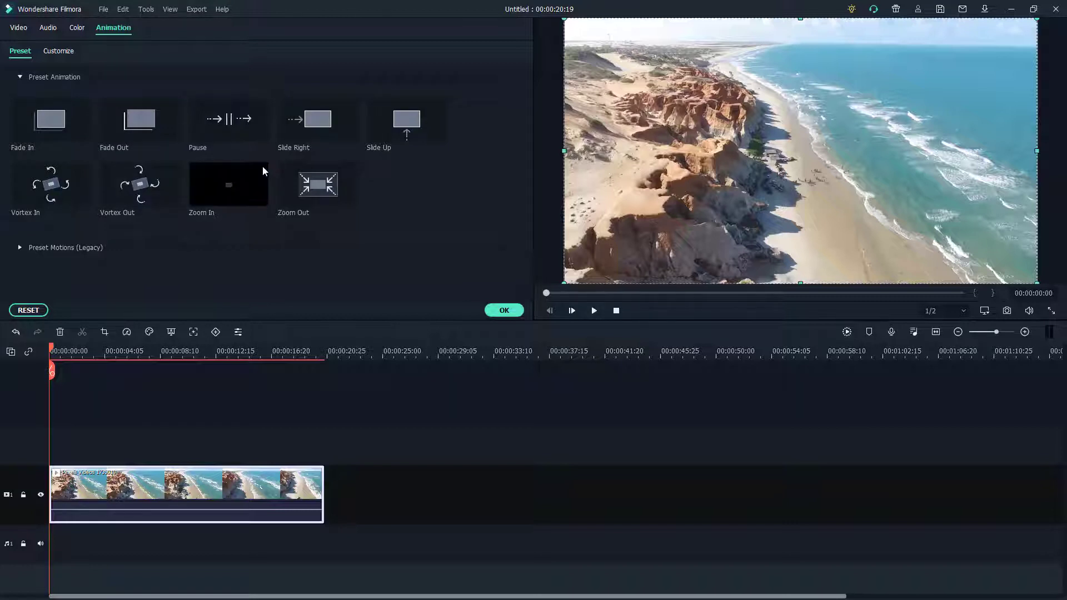
{"action": "mouse_move", "coordinate": [51, 119]}
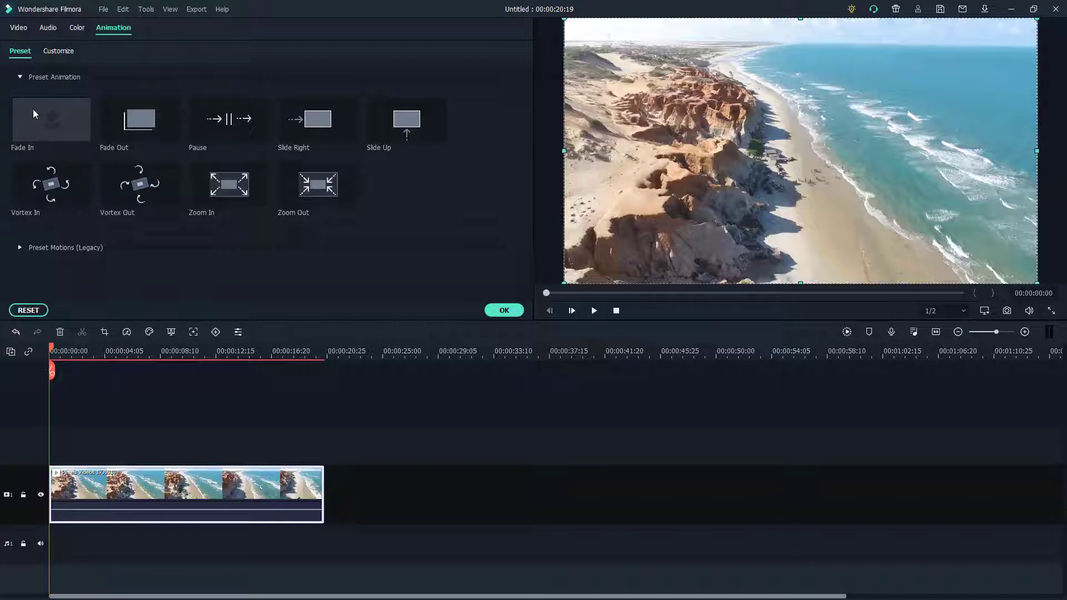
Apply the Fade In preset to the start of the beach clip and preview it
{"action": "left_click_drag", "start_coordinate": [42, 121], "coordinate": [60, 498]}
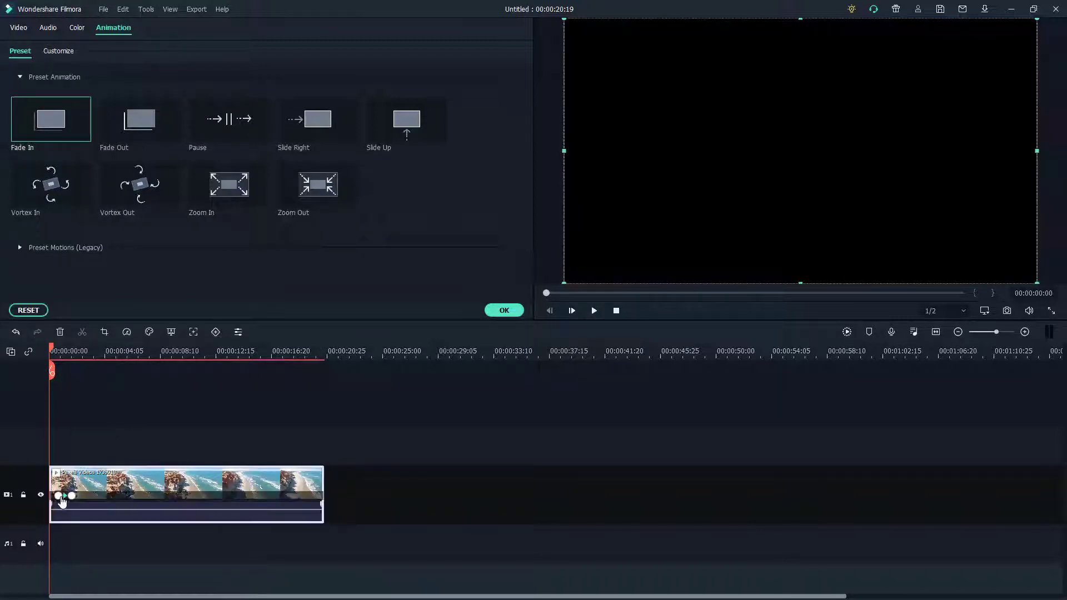
{"action": "right_click", "coordinate": [84, 509]}
{"action": "left_click", "coordinate": [83, 506]}
{"action": "key", "text": "space"}
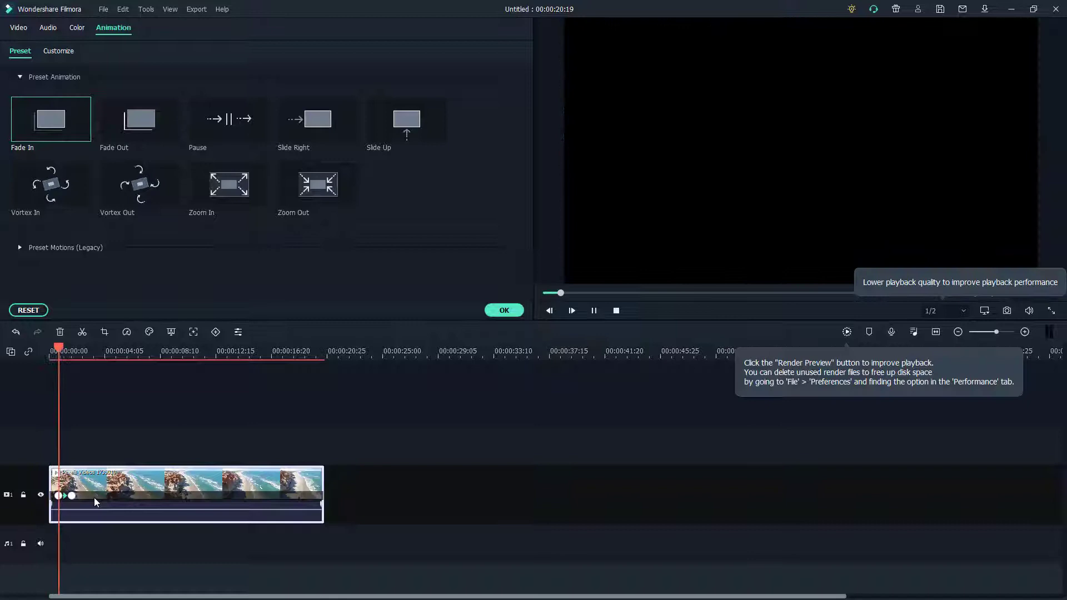
{"action": "key", "text": "space"}
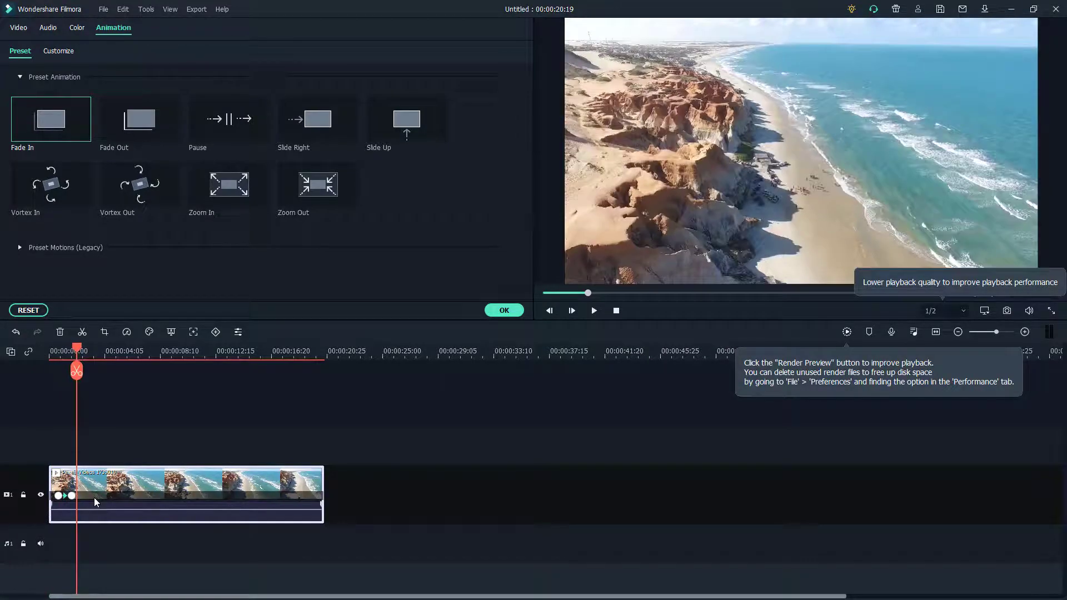
Adjust the fade-in length with its keyframe handle, replaying from the clip start to check
{"action": "left_click_drag", "start_coordinate": [77, 371], "coordinate": [62, 372]}
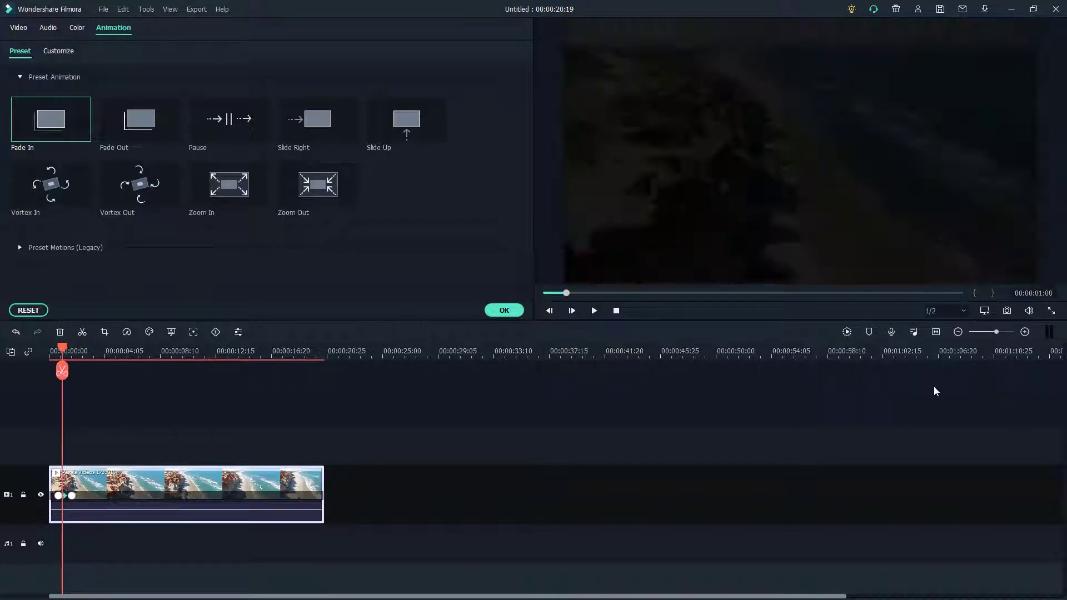
{"action": "left_click_drag", "start_coordinate": [996, 332], "coordinate": [1001, 331]}
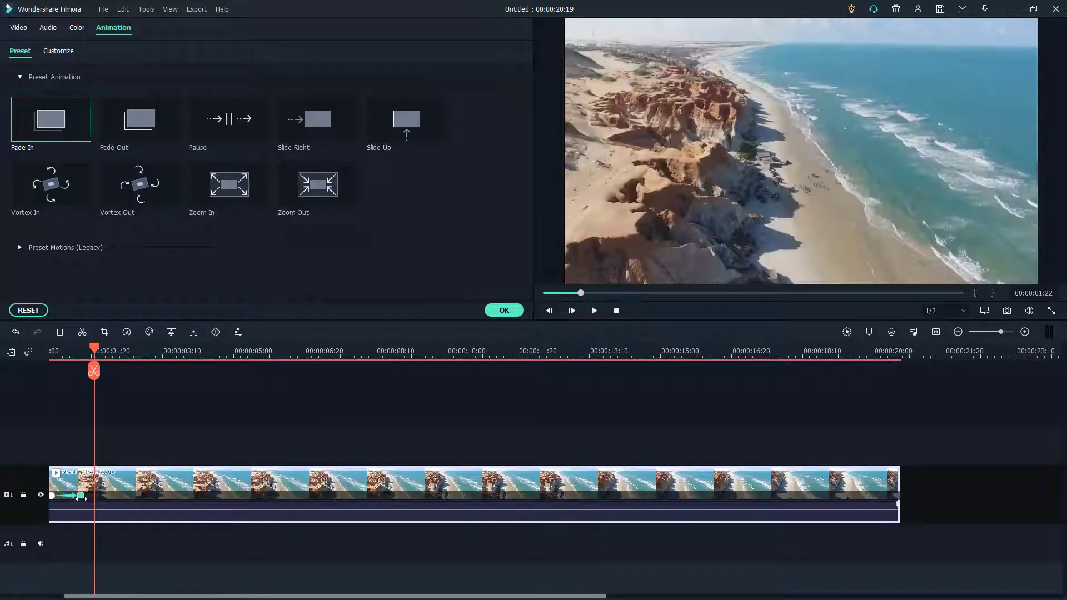
{"action": "left_click_drag", "start_coordinate": [94, 495], "coordinate": [70, 495]}
{"action": "left_click_drag", "start_coordinate": [71, 370], "coordinate": [57, 371]}
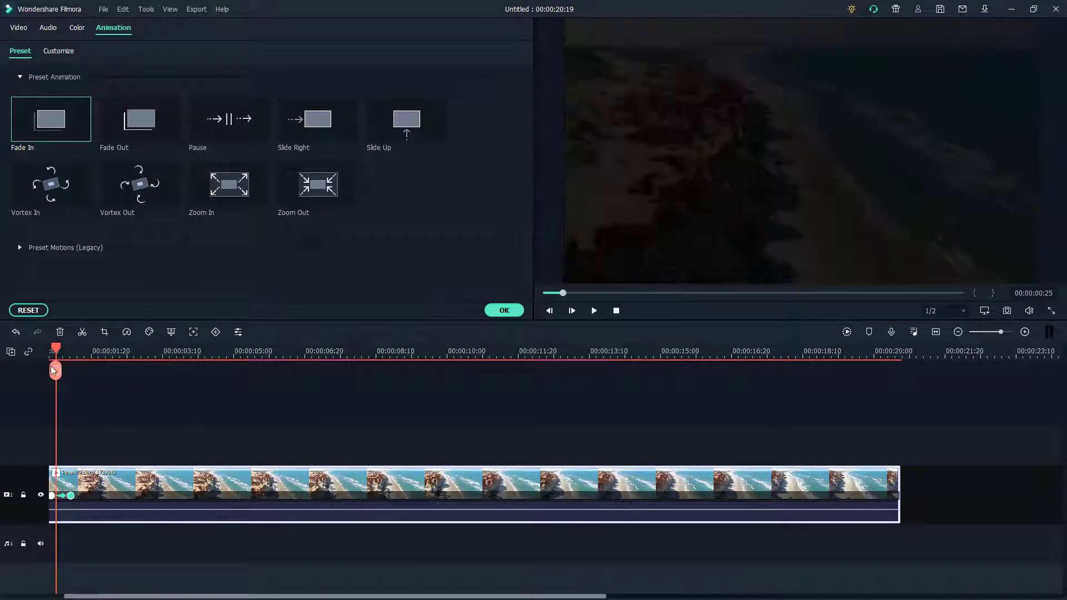
{"action": "key", "text": "space"}
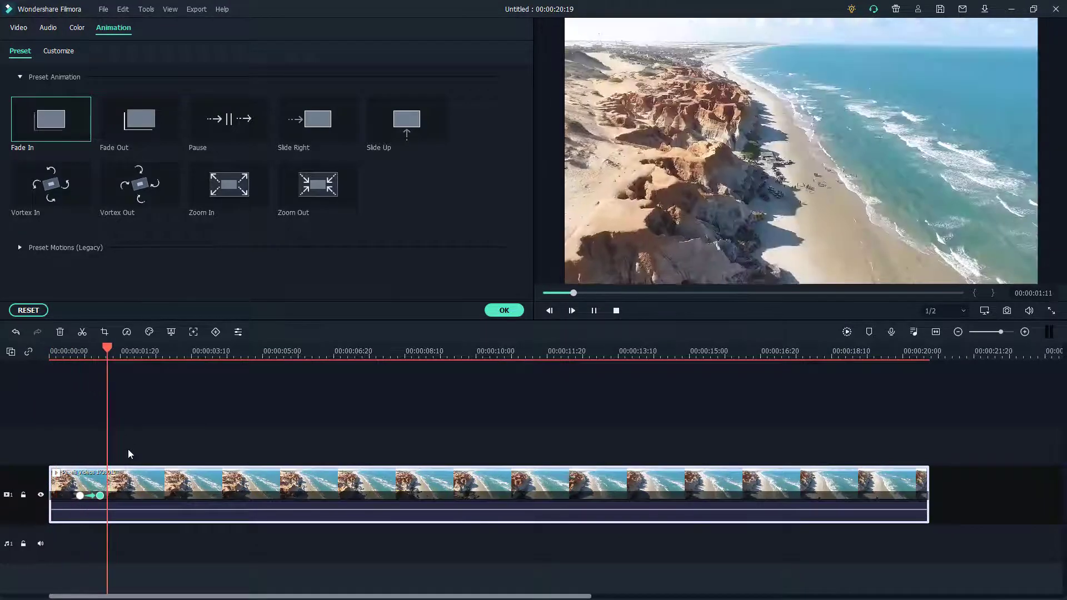
{"action": "left_click_drag", "start_coordinate": [100, 495], "coordinate": [206, 495]}
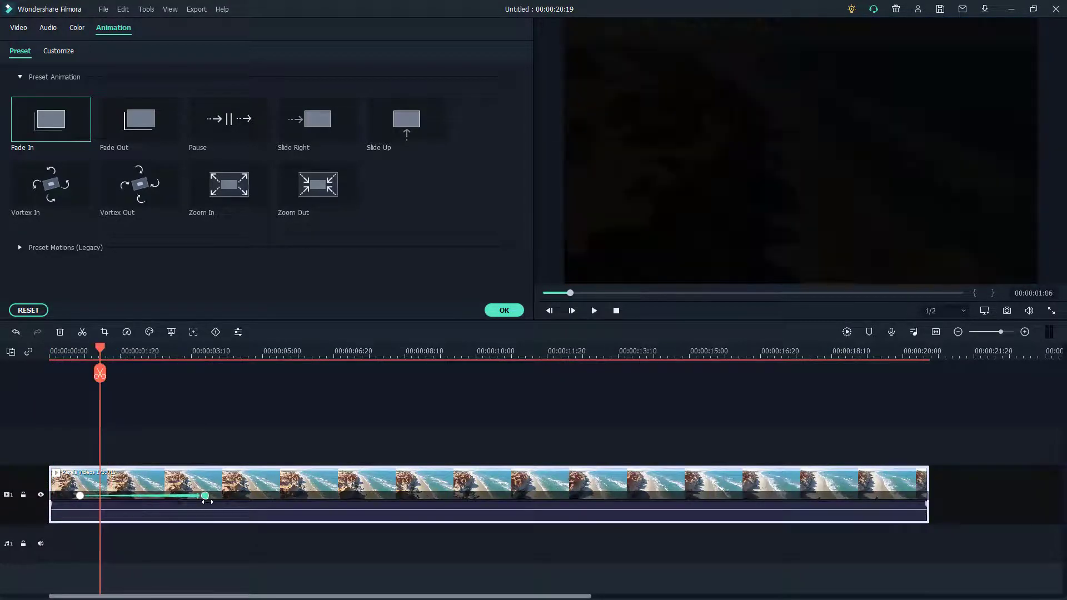
{"action": "left_click", "coordinate": [72, 354]}
{"action": "key", "text": "space"}
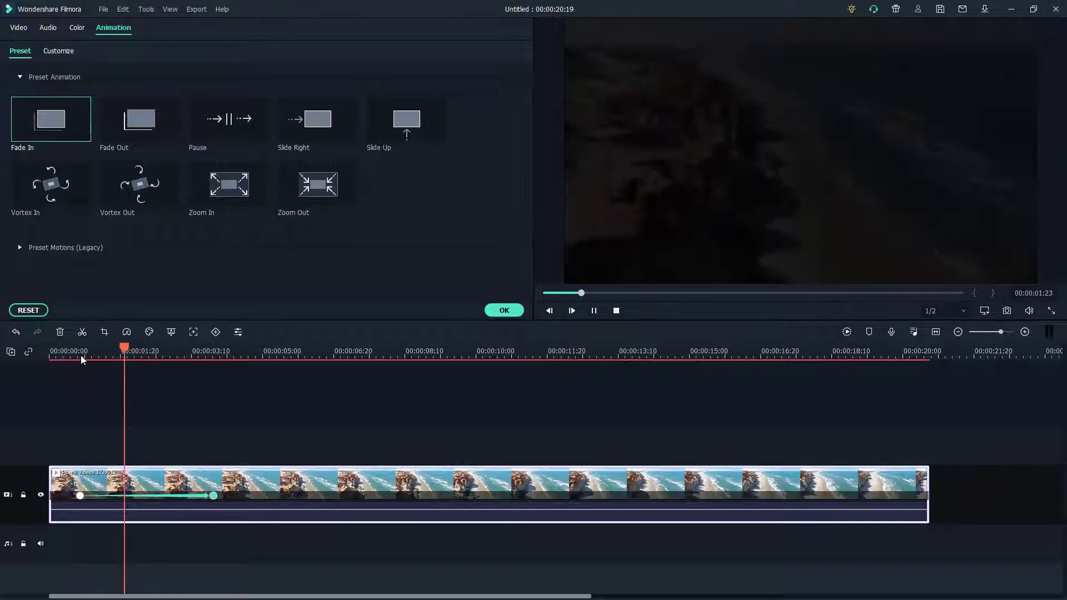
{"action": "key", "text": "space"}
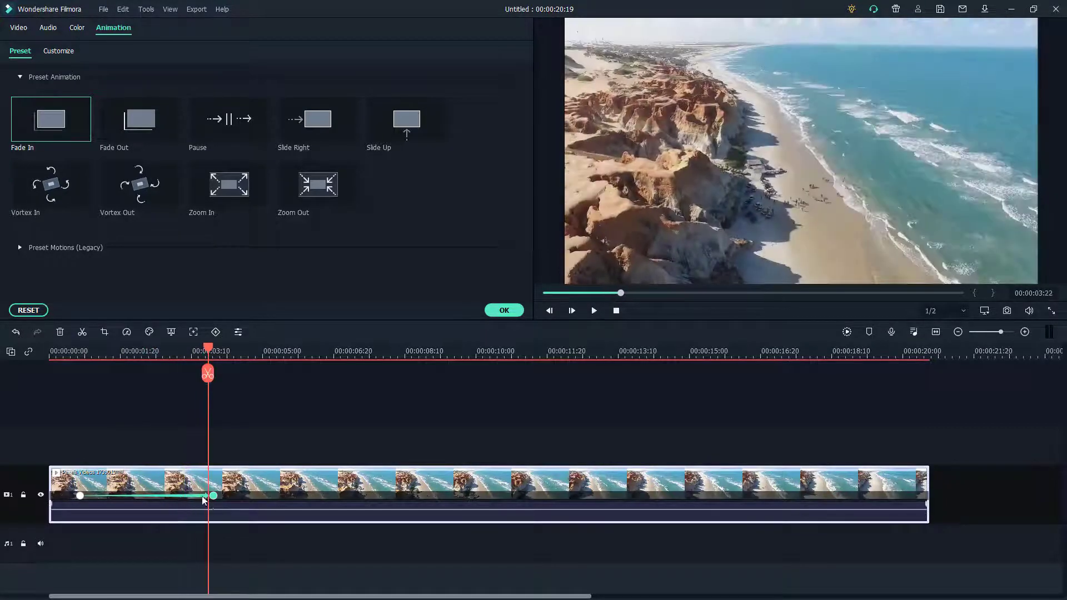
{"action": "left_click_drag", "start_coordinate": [213, 497], "coordinate": [147, 495]}
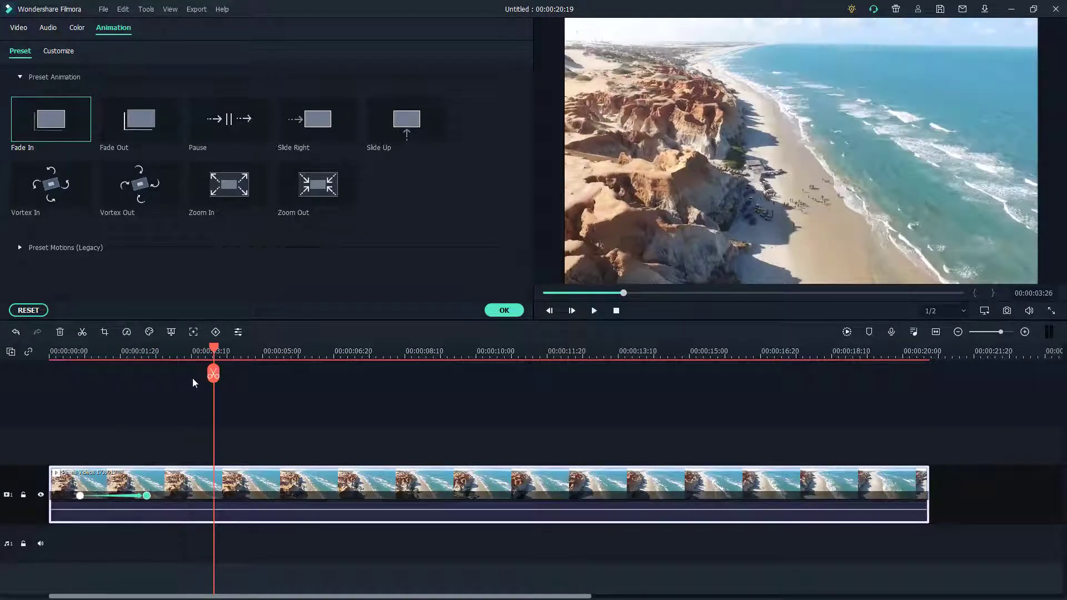
Drop the Pause preset onto the clip after the fade-in and preview the result
{"action": "left_click_drag", "start_coordinate": [222, 116], "coordinate": [223, 491]}
{"action": "left_click", "coordinate": [141, 351]}
{"action": "key", "text": "space"}
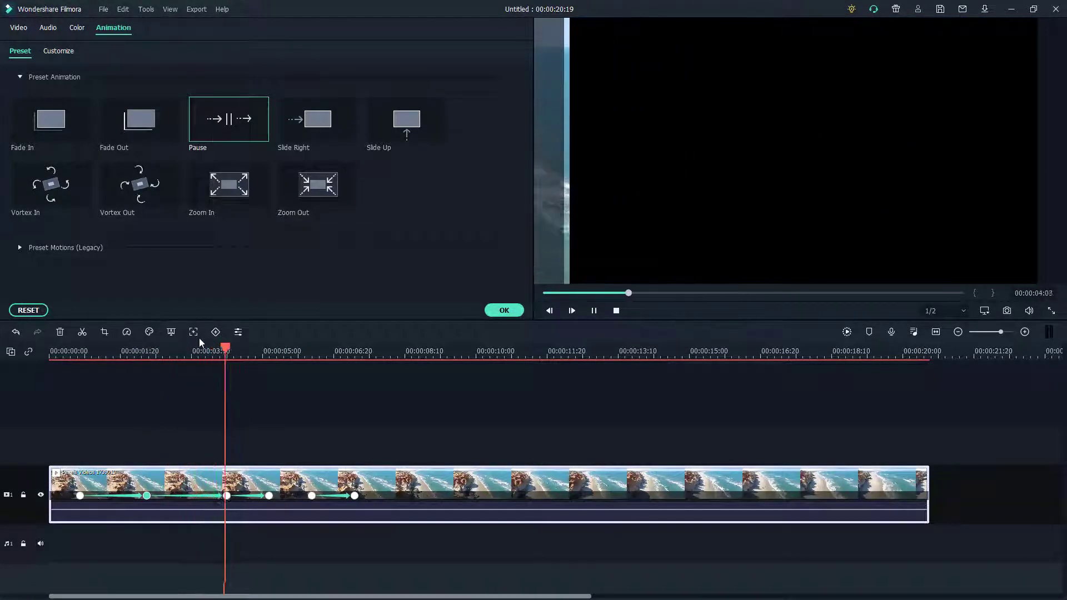
{"action": "key", "text": "space"}
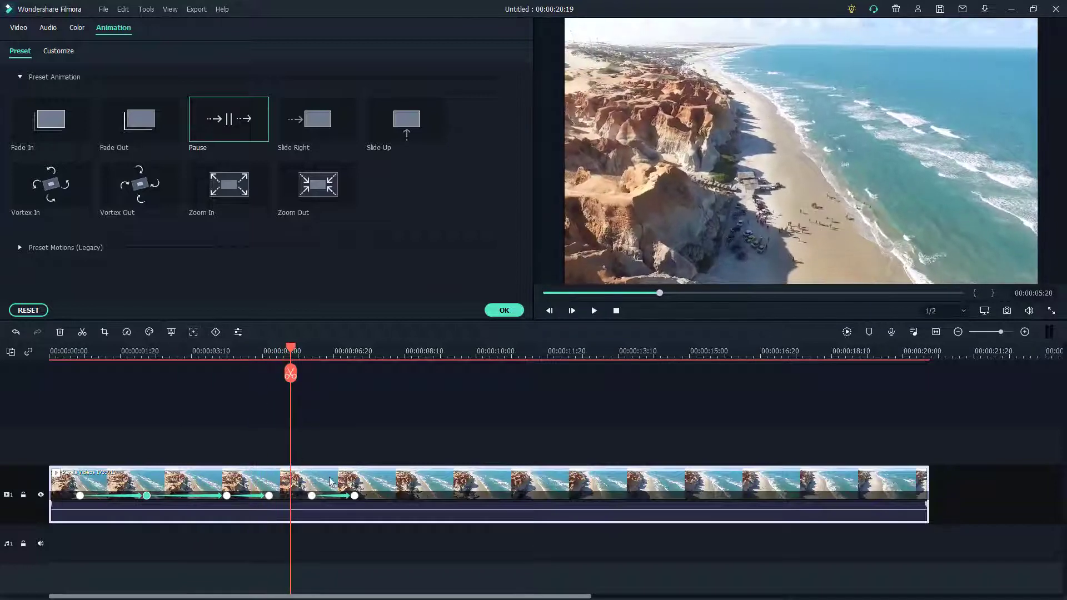
{"action": "left_click", "coordinate": [350, 496]}
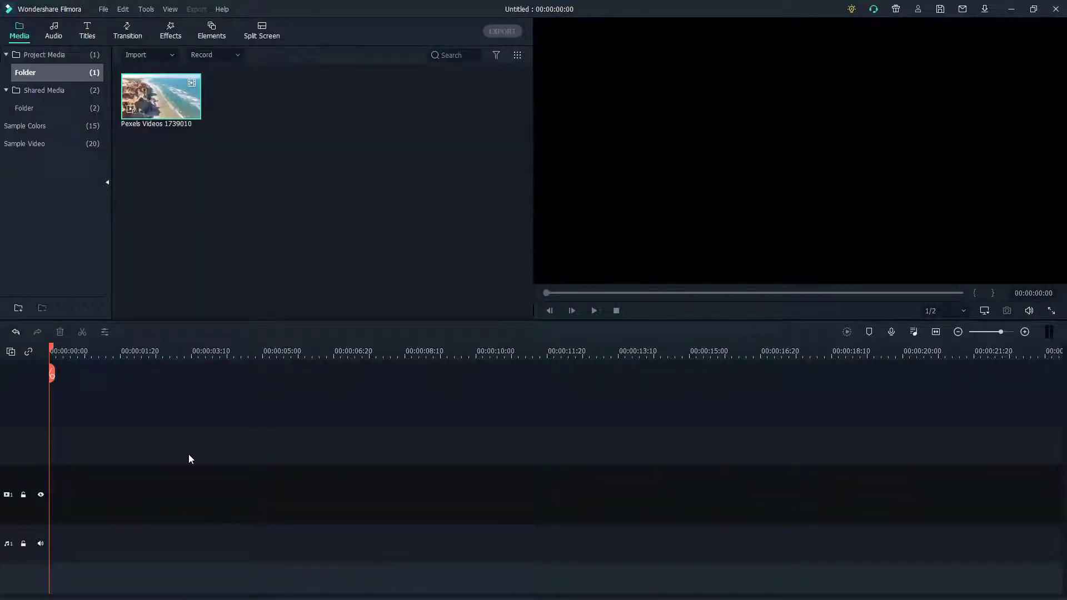
Reopen the clip's animation settings, apply Slide Right after the pause, and preview it
{"action": "key", "text": "ctrl+z"}
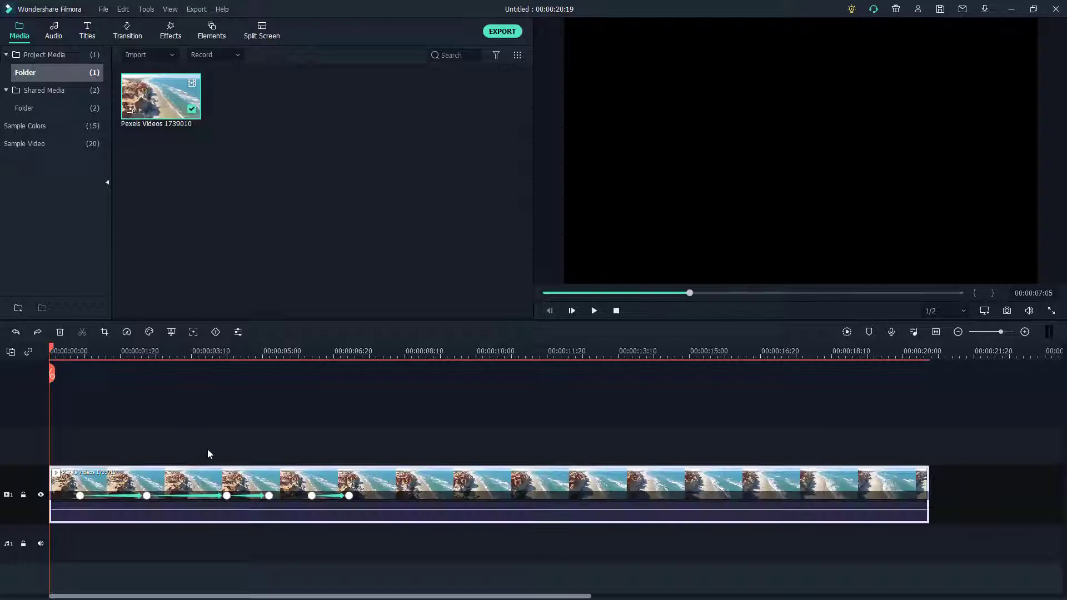
{"action": "right_click", "coordinate": [531, 512]}
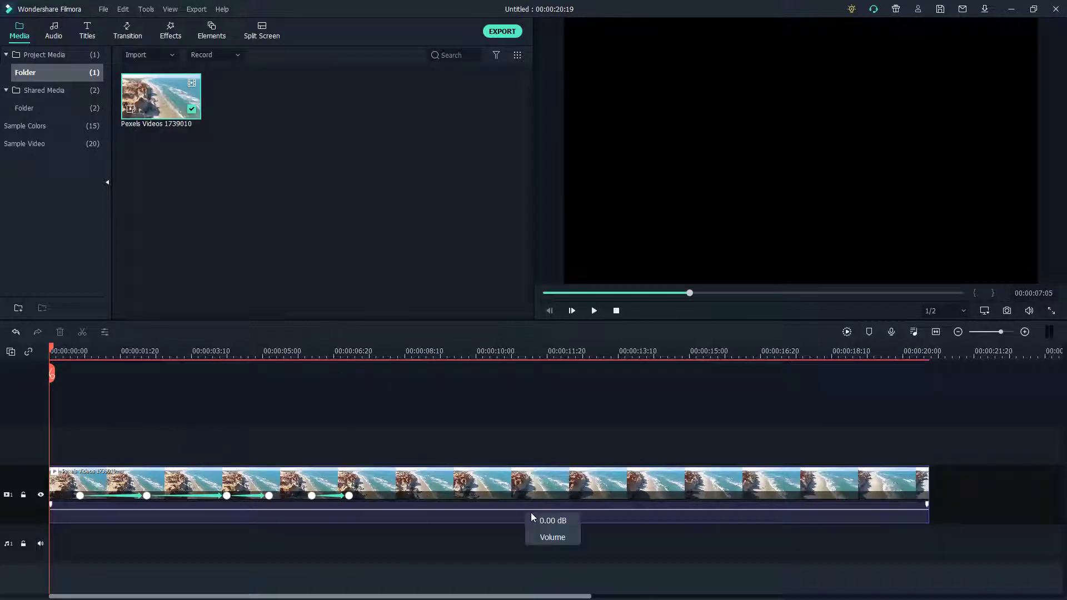
{"action": "double_click", "coordinate": [432, 495]}
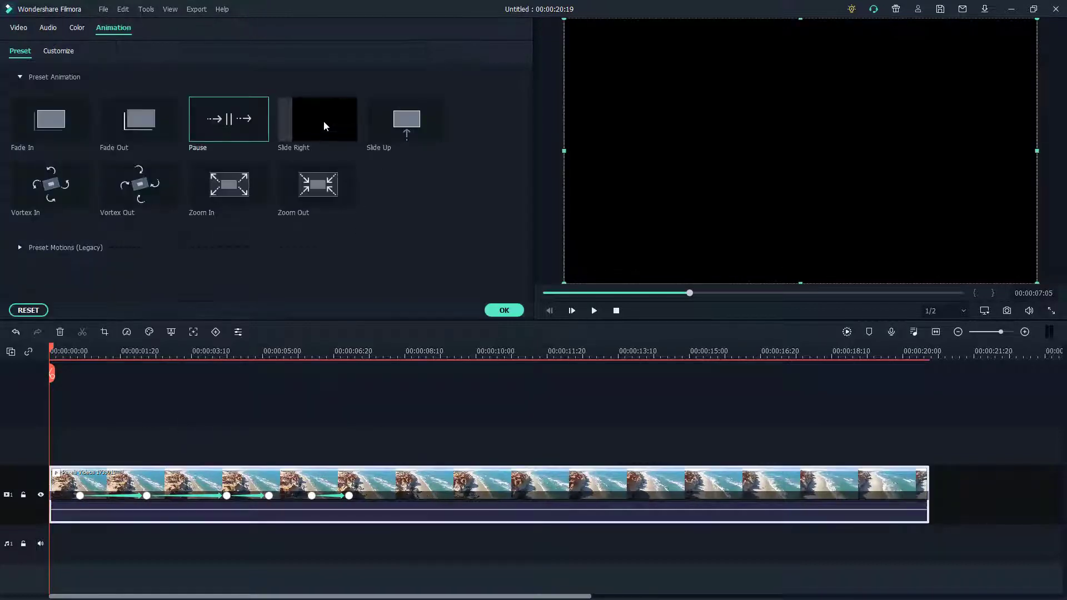
{"action": "left_click_drag", "start_coordinate": [324, 121], "coordinate": [500, 496]}
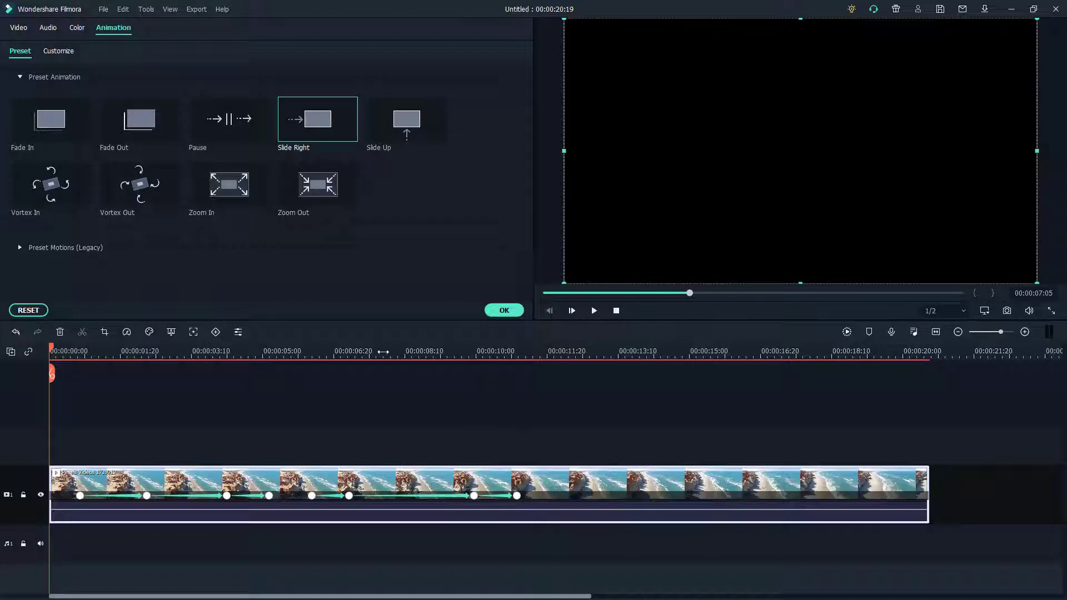
{"action": "left_click", "coordinate": [352, 354]}
{"action": "key", "text": "space"}
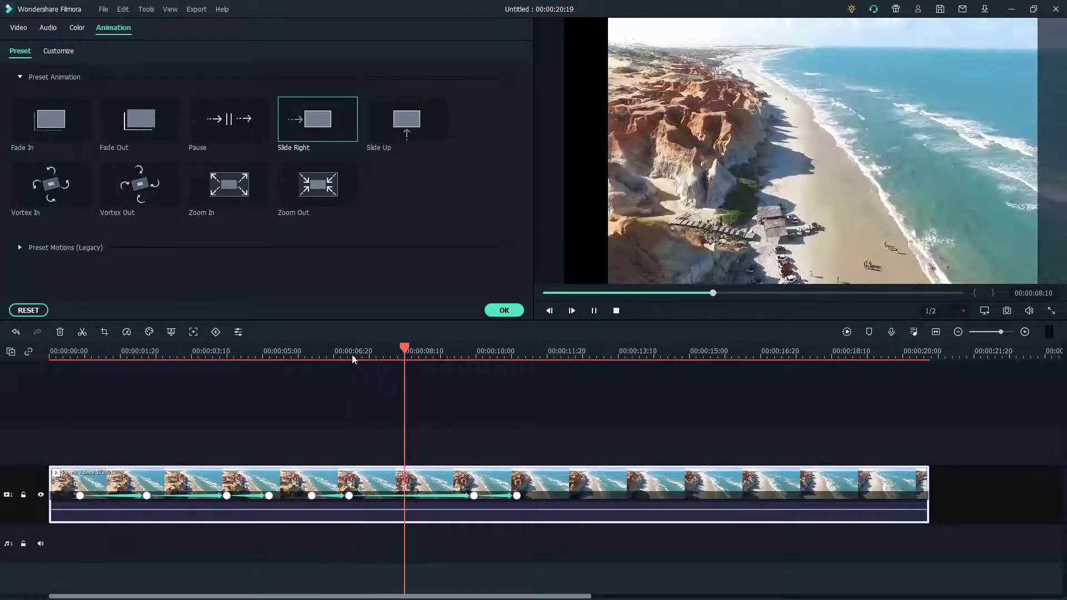
{"action": "key", "text": "space"}
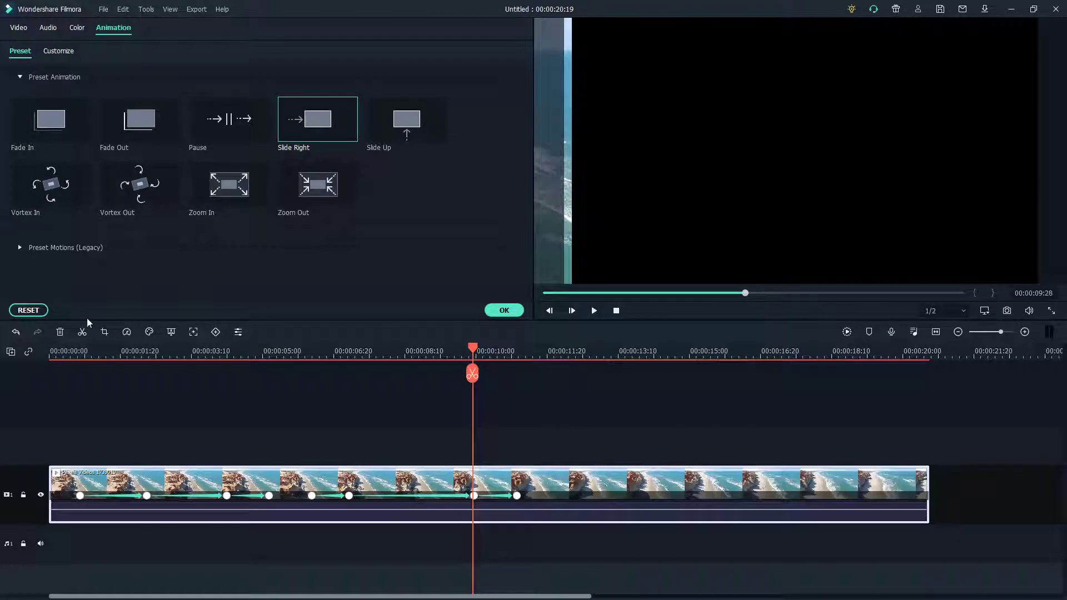
Reset the animations, apply Zoom Out near eight seconds, lengthen it, and replay
{"action": "left_click", "coordinate": [28, 311]}
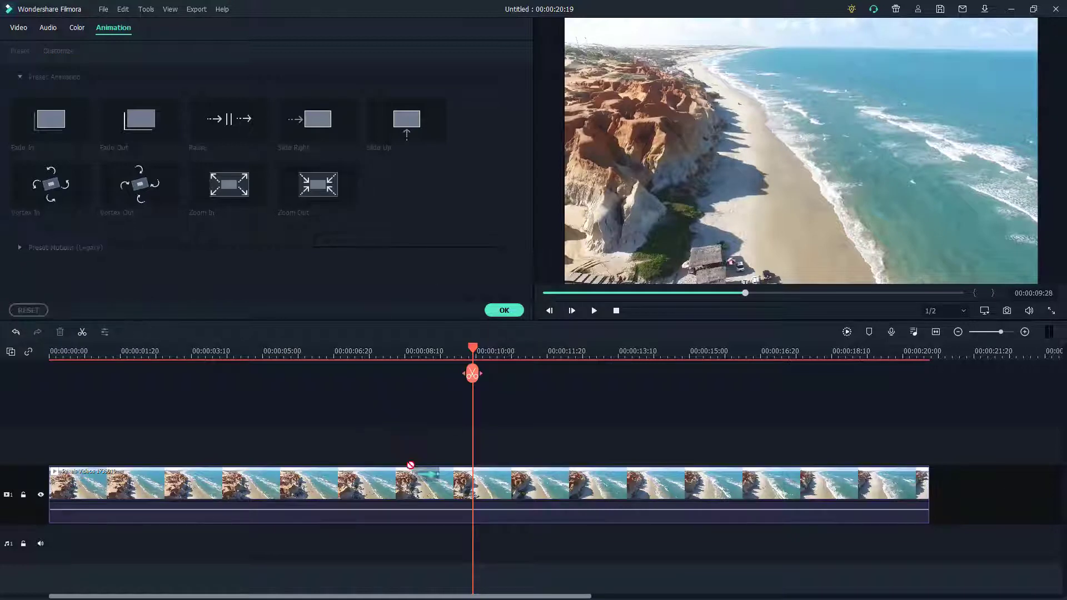
{"action": "left_click_drag", "start_coordinate": [317, 183], "coordinate": [425, 485]}
{"action": "left_click", "coordinate": [407, 356]}
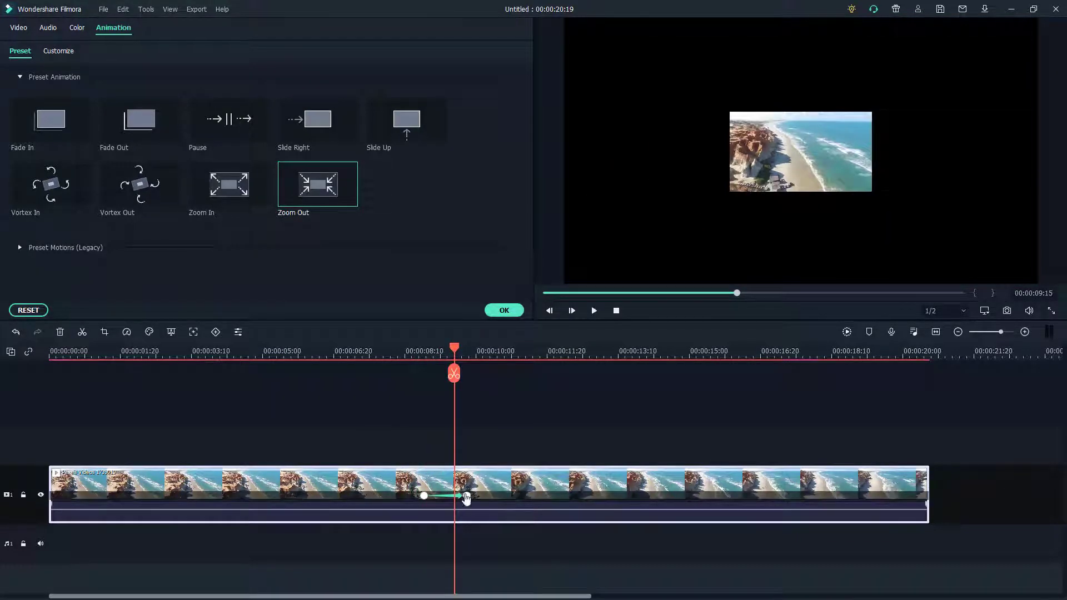
{"action": "left_click_drag", "start_coordinate": [467, 496], "coordinate": [551, 495]}
{"action": "left_click", "coordinate": [413, 353]}
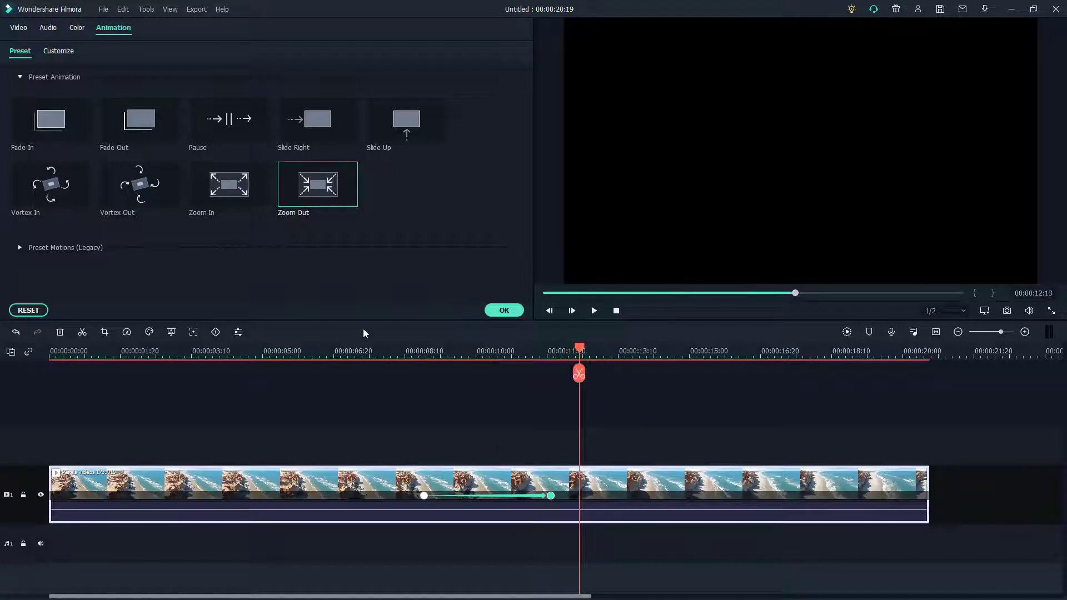
Add Zoom In after the zoom-out, split the clip at the playhead, and preview
{"action": "left_click", "coordinate": [530, 417]}
{"action": "left_click", "coordinate": [574, 492]}
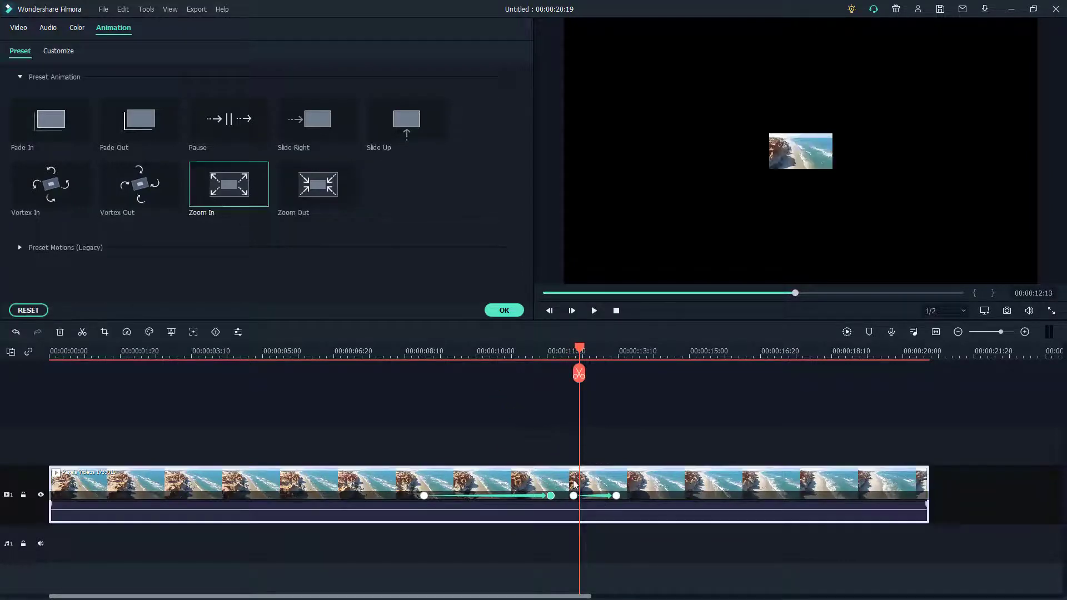
{"action": "left_click", "coordinate": [578, 372]}
{"action": "left_click", "coordinate": [562, 354]}
{"action": "key", "text": "space"}
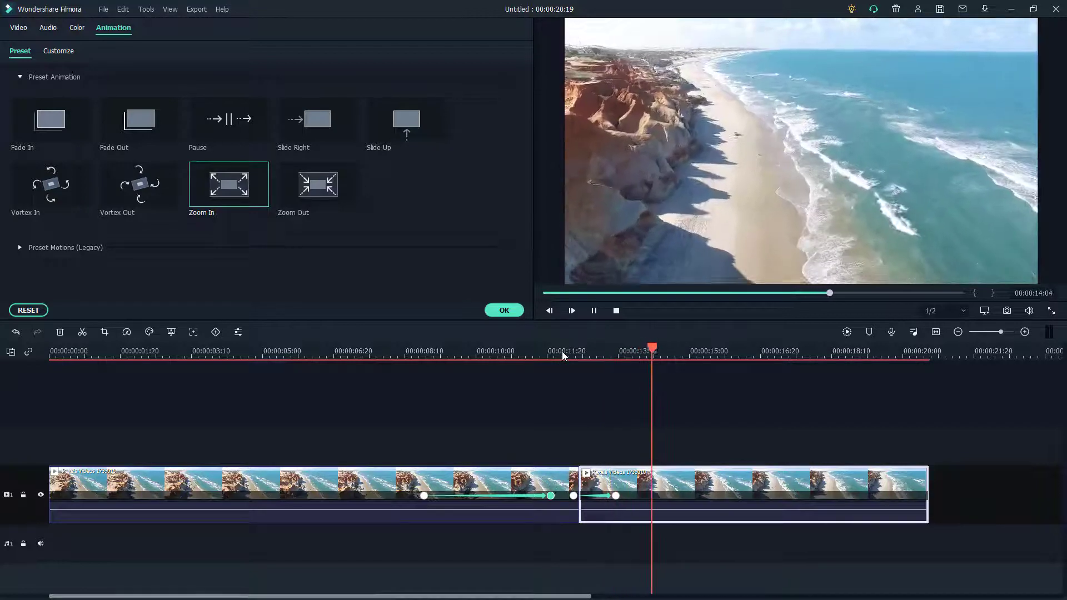
{"action": "key", "text": "space"}
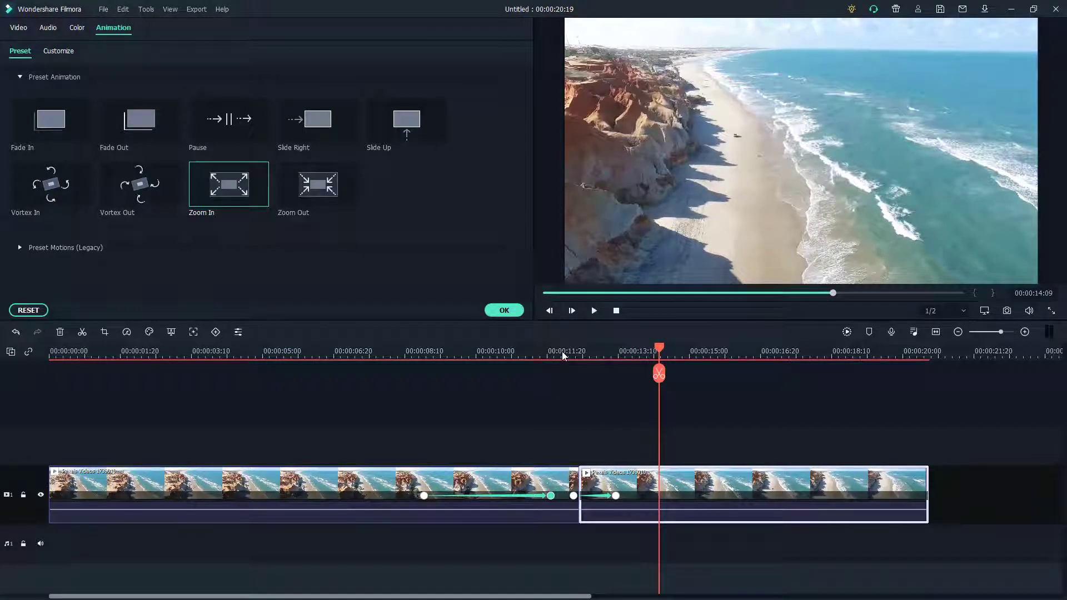